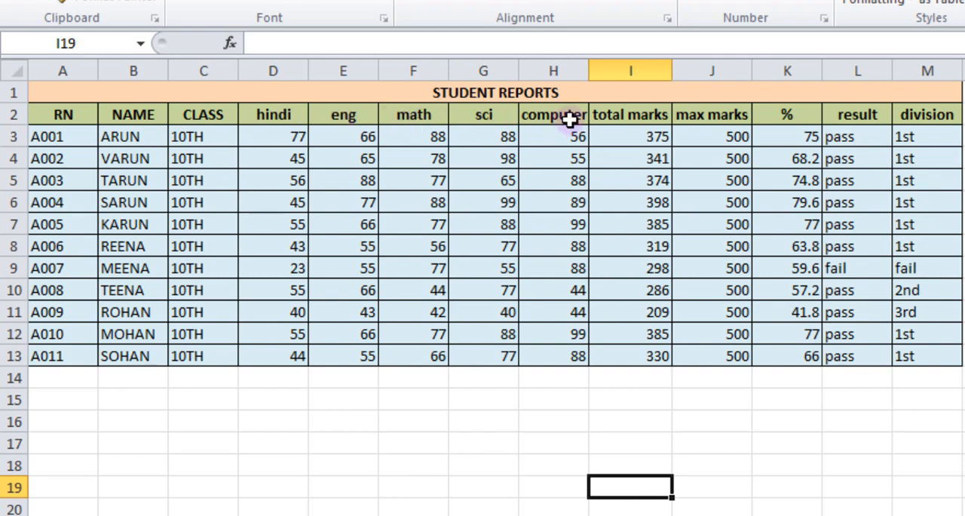
{"action": "left_click_drag", "start_coordinate": [286, 136], "coordinate": [533, 352]}
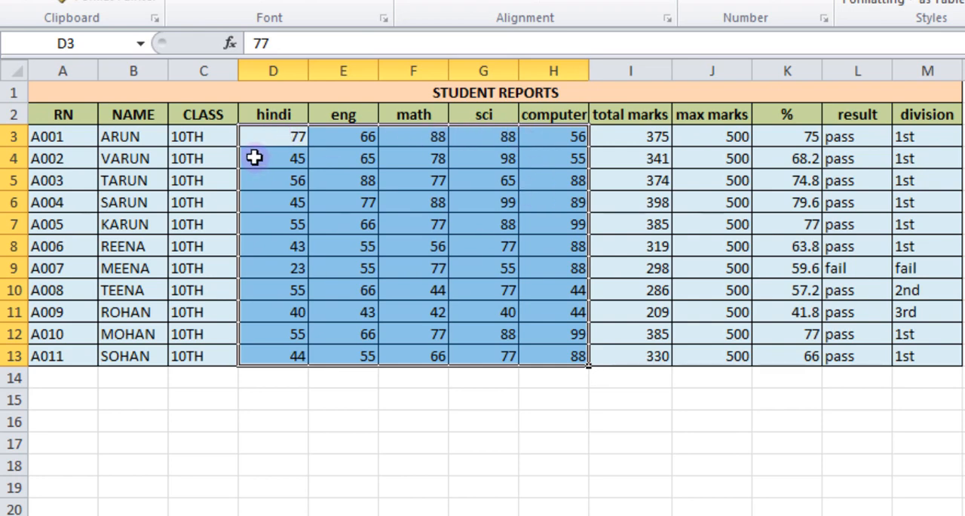
{"action": "left_click", "coordinate": [498, 316]}
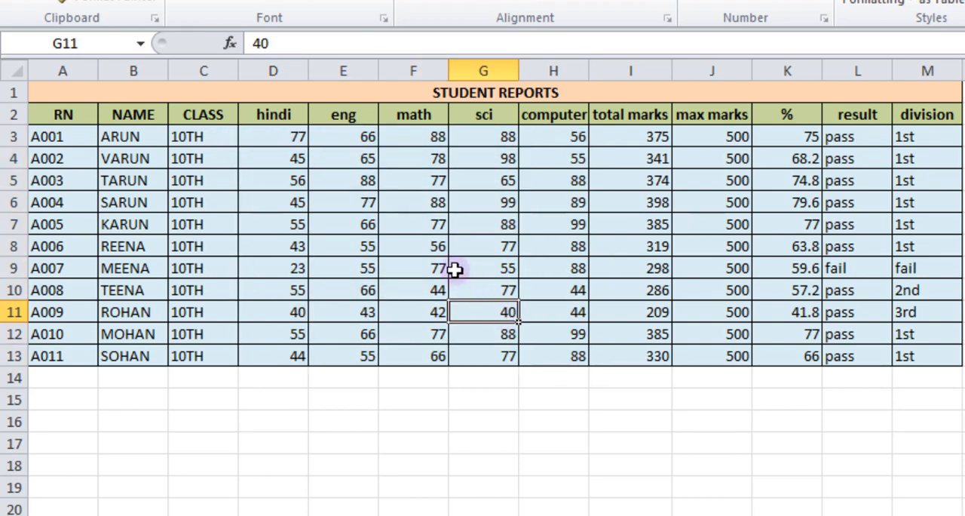
{"action": "left_click_drag", "start_coordinate": [290, 134], "coordinate": [564, 352]}
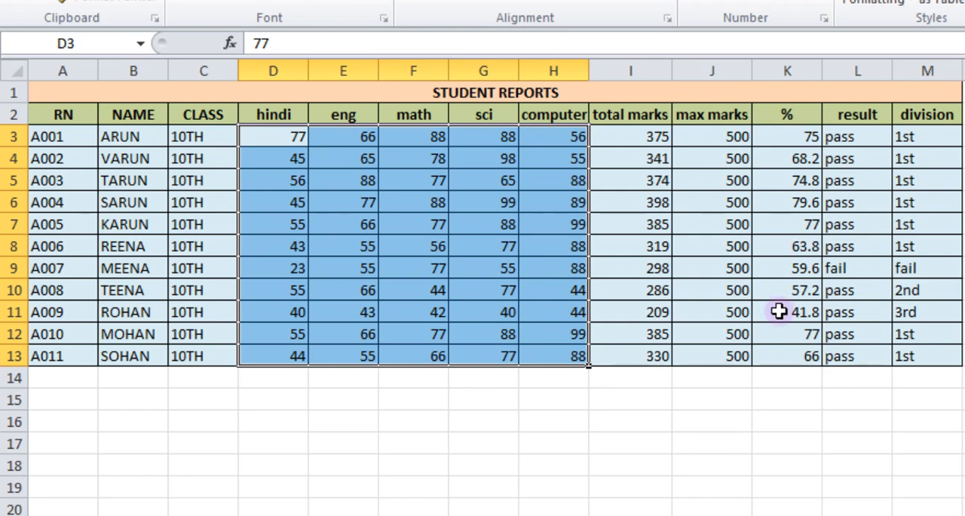
{"action": "left_click", "coordinate": [641, 437]}
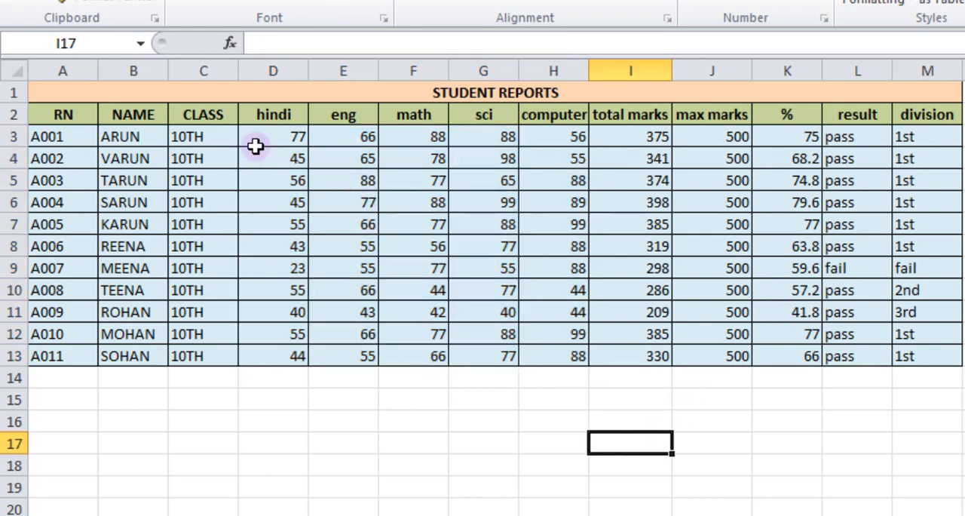
Unlock the subject mark cells D3:H13, from the hindi column through the computer column
{"action": "left_click_drag", "start_coordinate": [268, 130], "coordinate": [545, 350]}
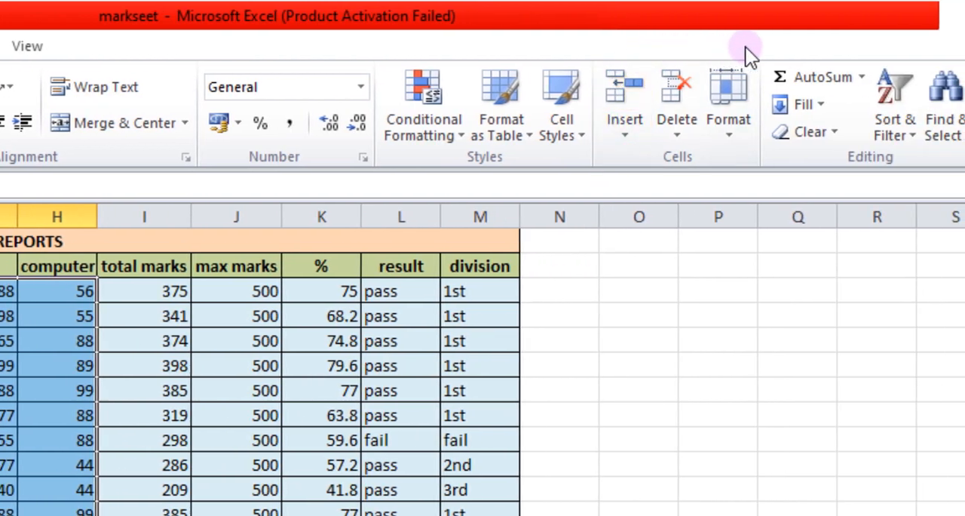
{"action": "left_click", "coordinate": [731, 131]}
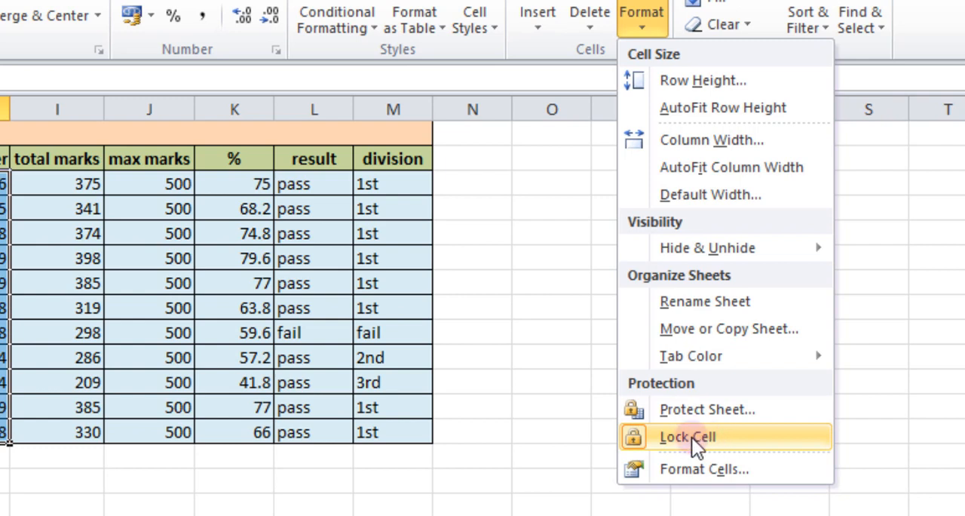
{"action": "left_click", "coordinate": [691, 437]}
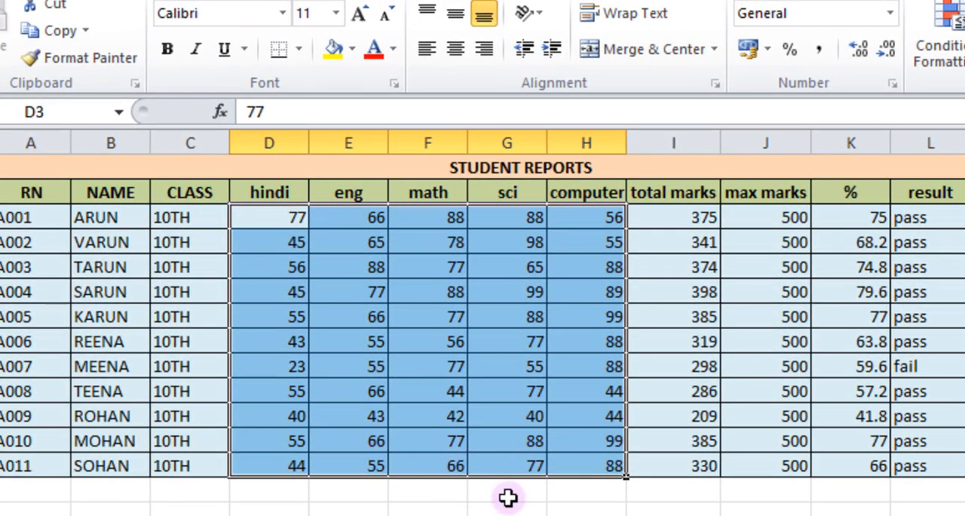
{"action": "left_click", "coordinate": [603, 512]}
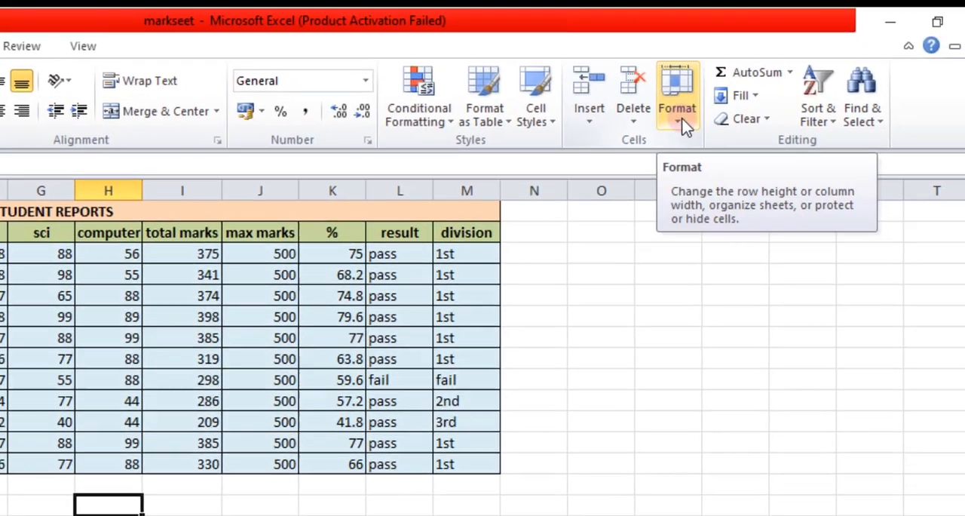
Protect the worksheet with a password, entering and confirming it, while allowing selection of locked and unlocked cells
{"action": "left_click", "coordinate": [782, 88]}
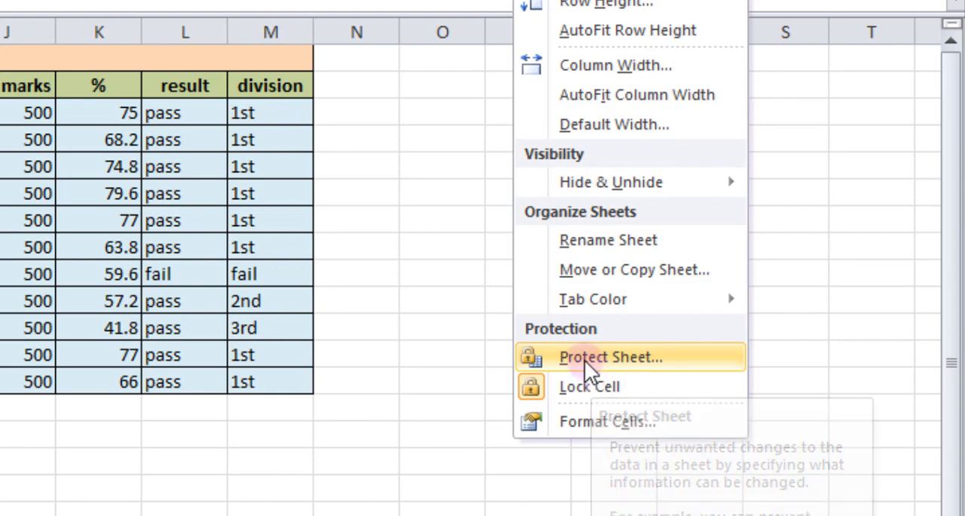
{"action": "left_click", "coordinate": [584, 360]}
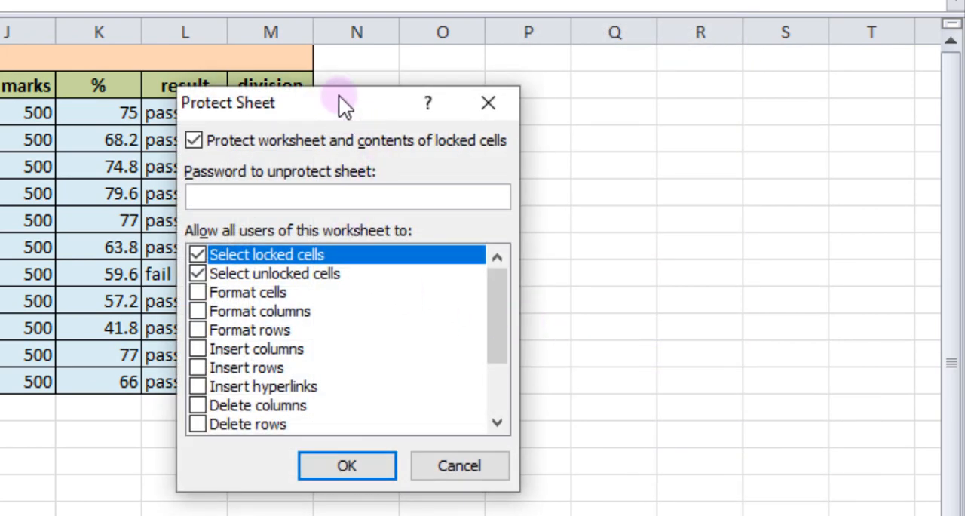
{"action": "left_click_drag", "start_coordinate": [340, 98], "coordinate": [311, 102]}
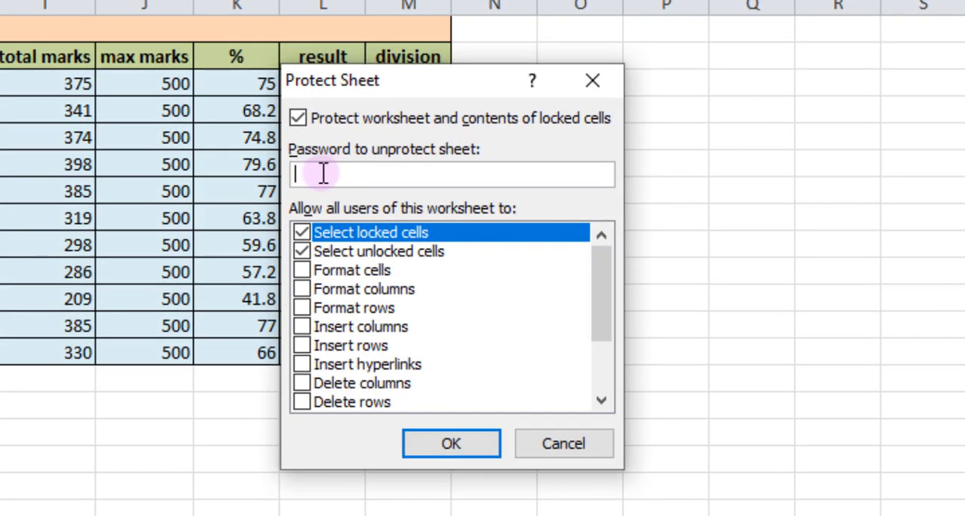
{"action": "left_click", "coordinate": [444, 443]}
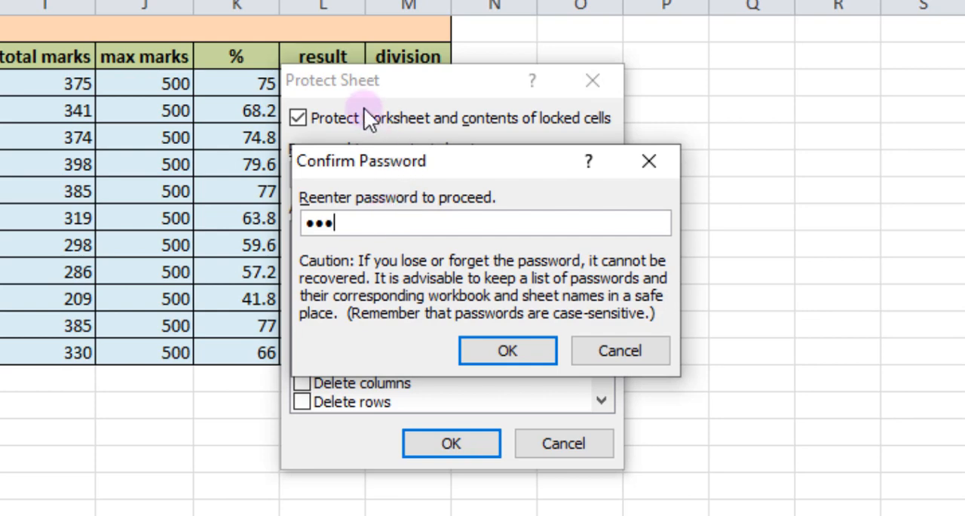
{"action": "left_click", "coordinate": [503, 355]}
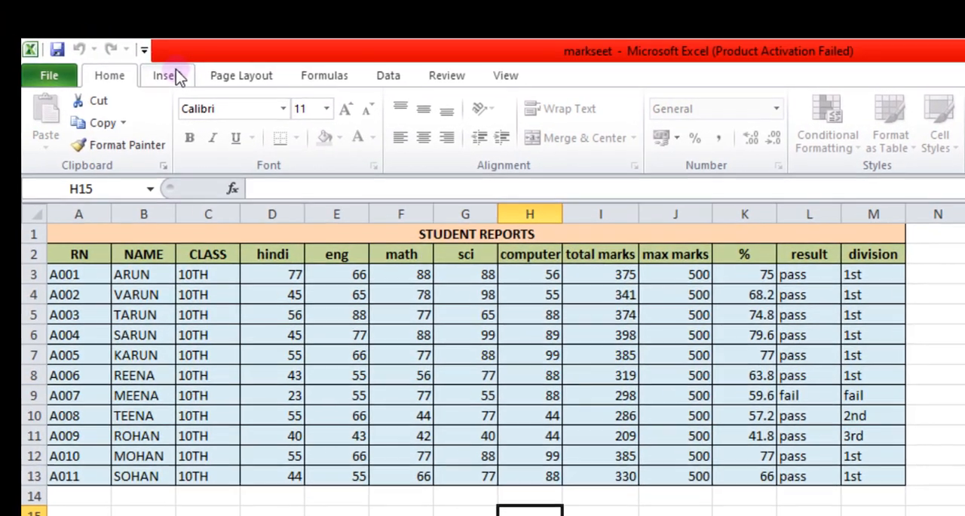
{"action": "left_click", "coordinate": [179, 78]}
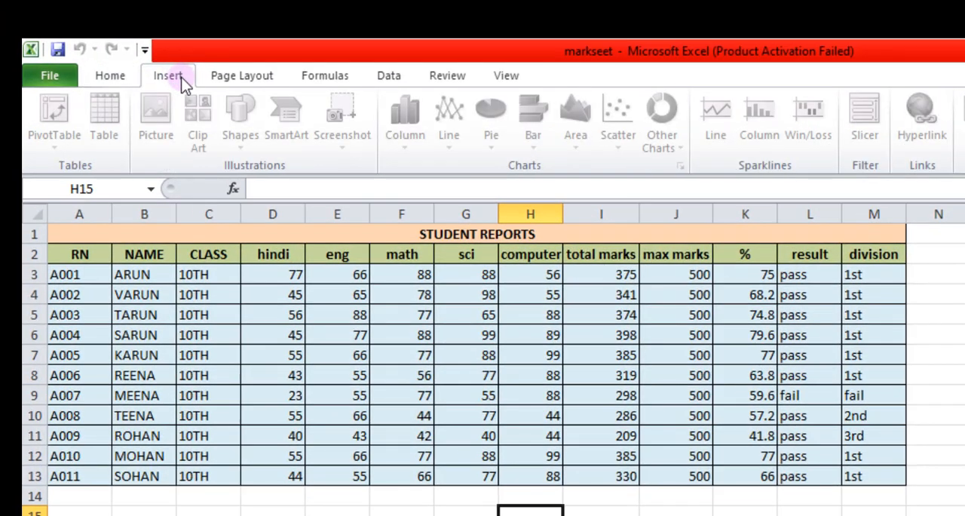
{"action": "left_click", "coordinate": [104, 80]}
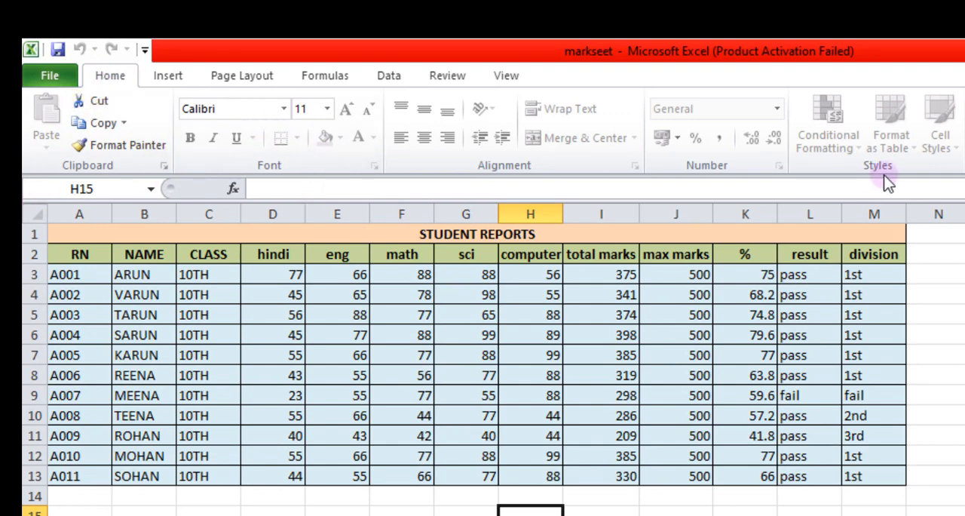
{"action": "left_click", "coordinate": [165, 75]}
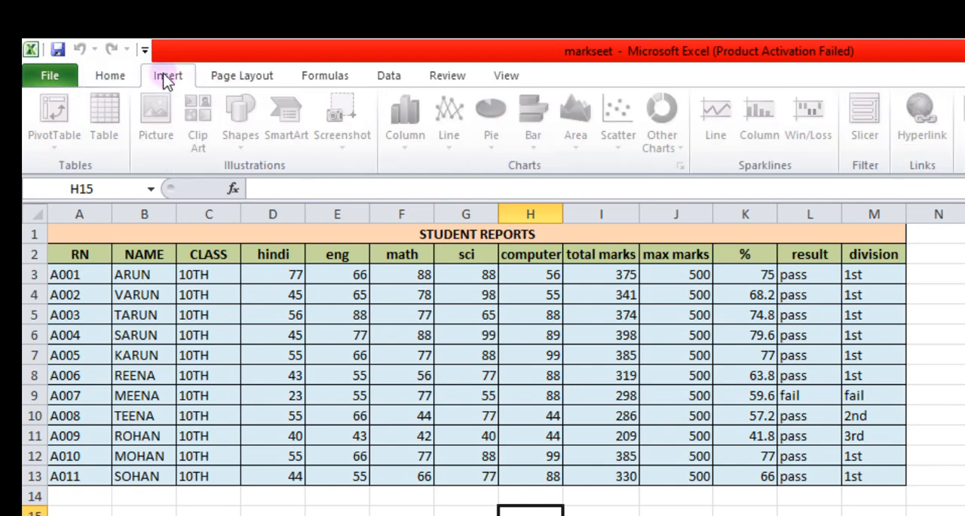
{"action": "left_click", "coordinate": [254, 76]}
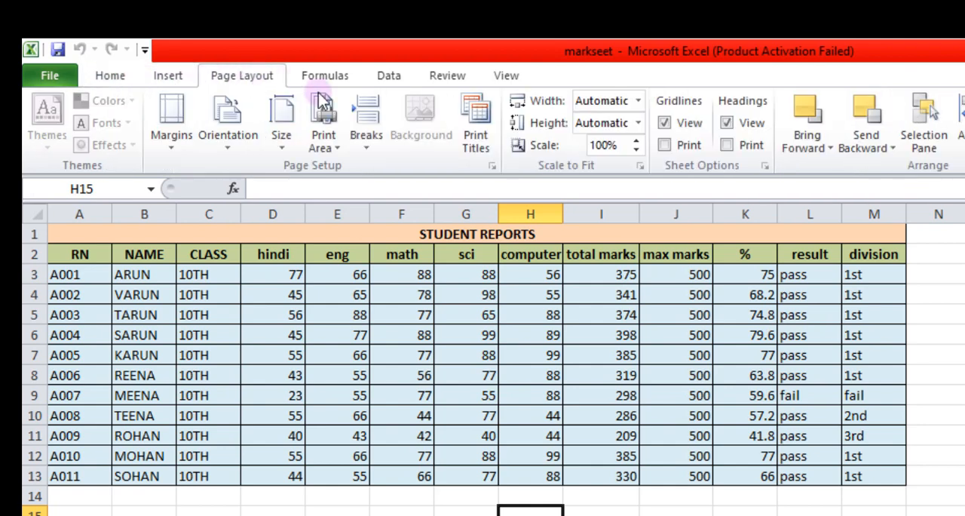
{"action": "left_click", "coordinate": [177, 76]}
{"action": "left_click", "coordinate": [123, 74]}
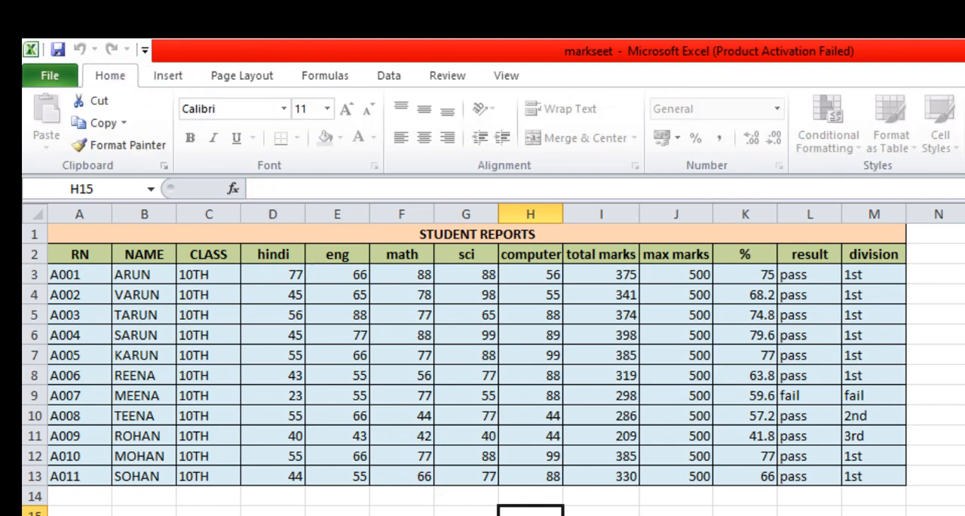
{"action": "left_click", "coordinate": [596, 515]}
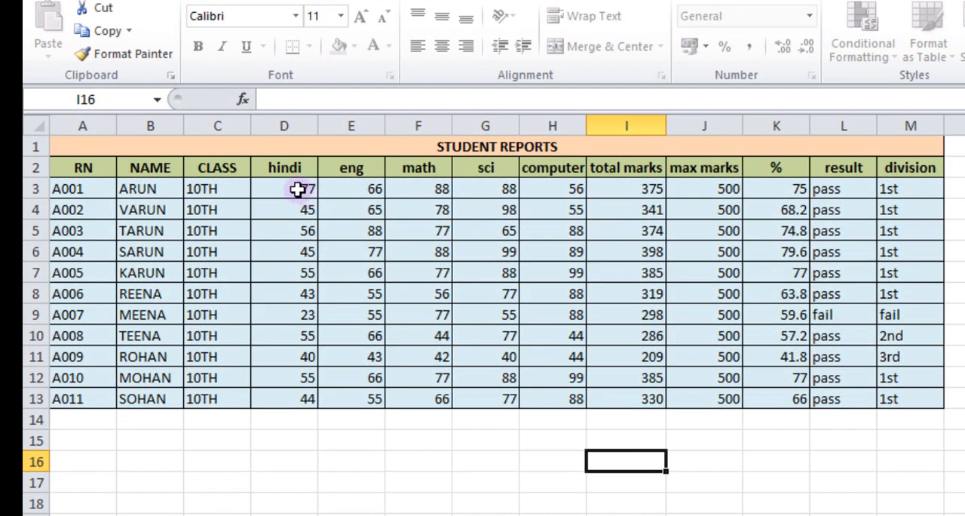
{"action": "left_click_drag", "start_coordinate": [298, 190], "coordinate": [564, 394]}
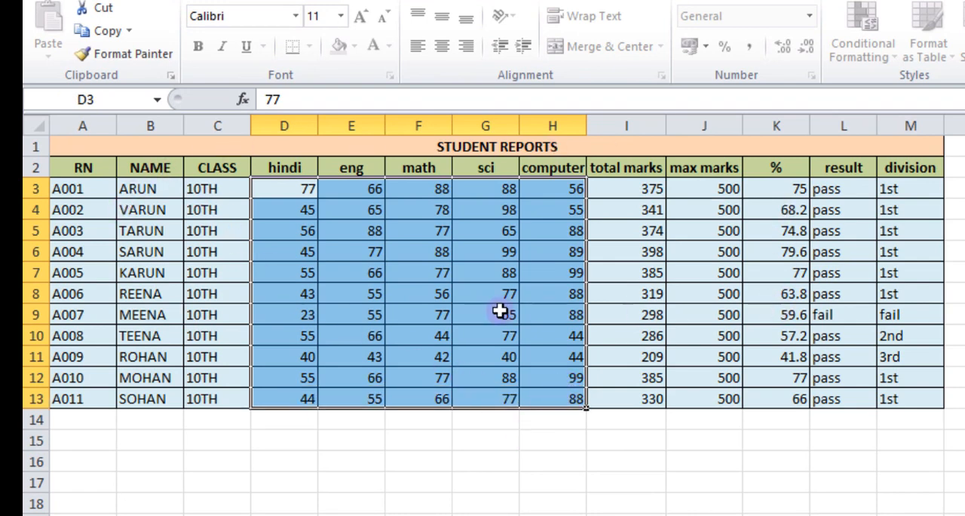
{"action": "left_click", "coordinate": [133, 436]}
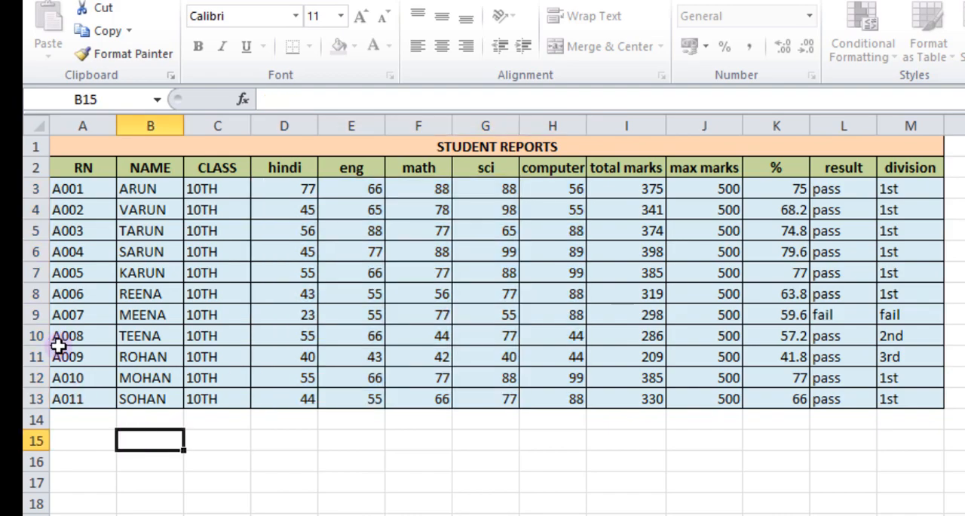
Try to edit the first student's roll number in A3 and name in B3 on the protected sheet
{"action": "left_click", "coordinate": [91, 197]}
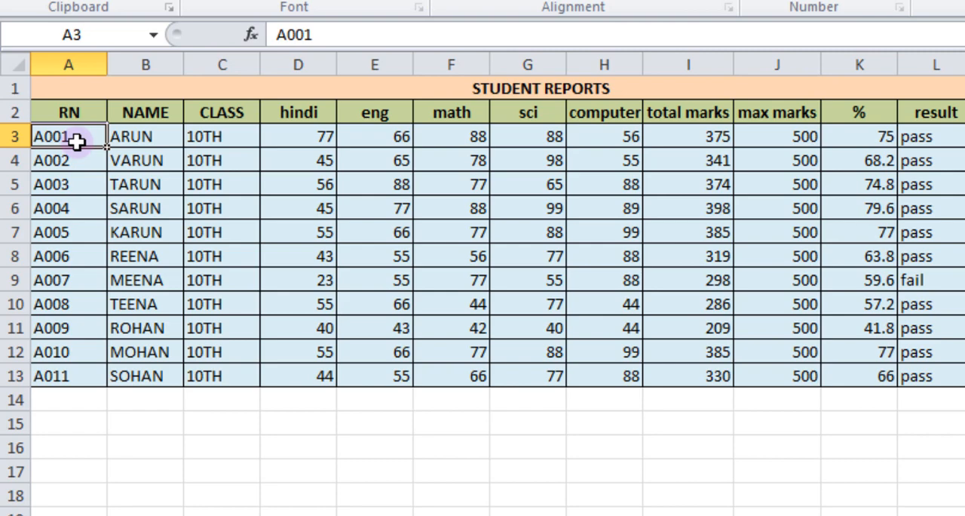
{"action": "double_click", "coordinate": [77, 141]}
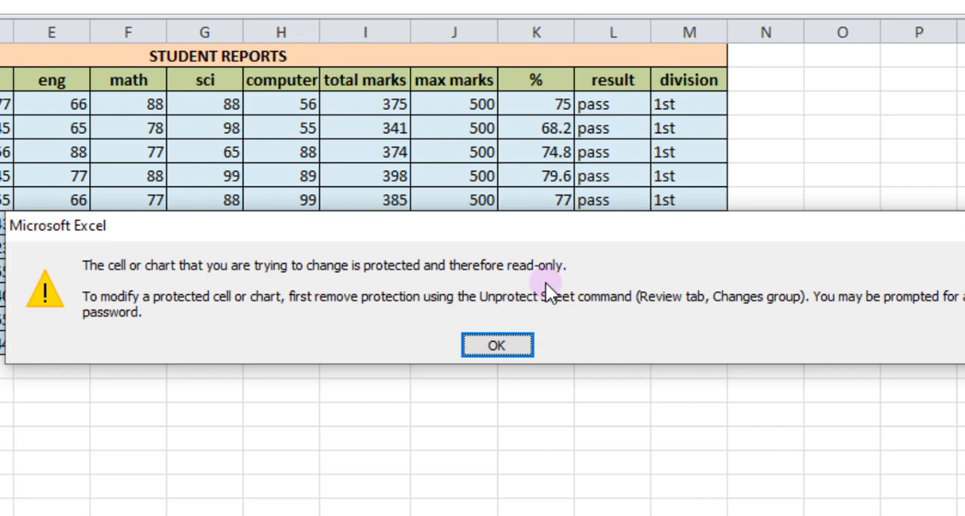
{"action": "left_click", "coordinate": [486, 346]}
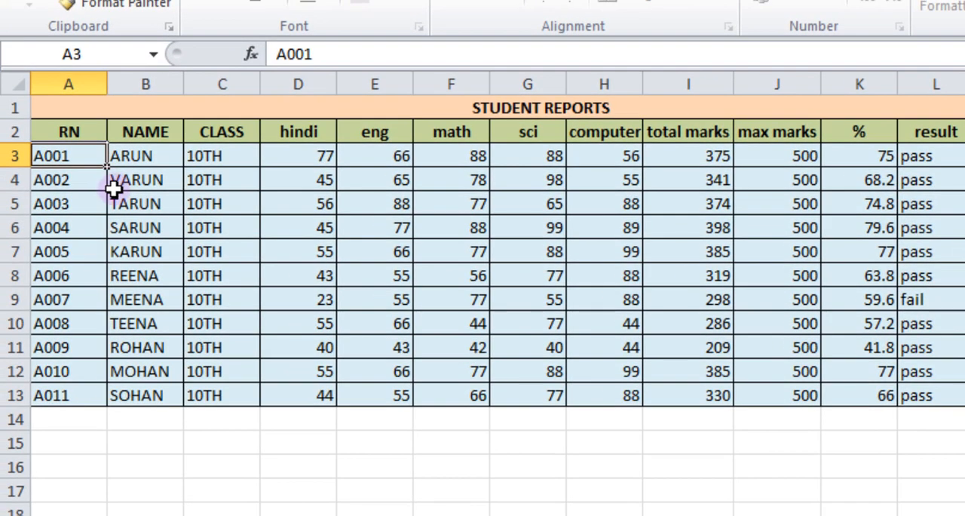
{"action": "left_click", "coordinate": [134, 156]}
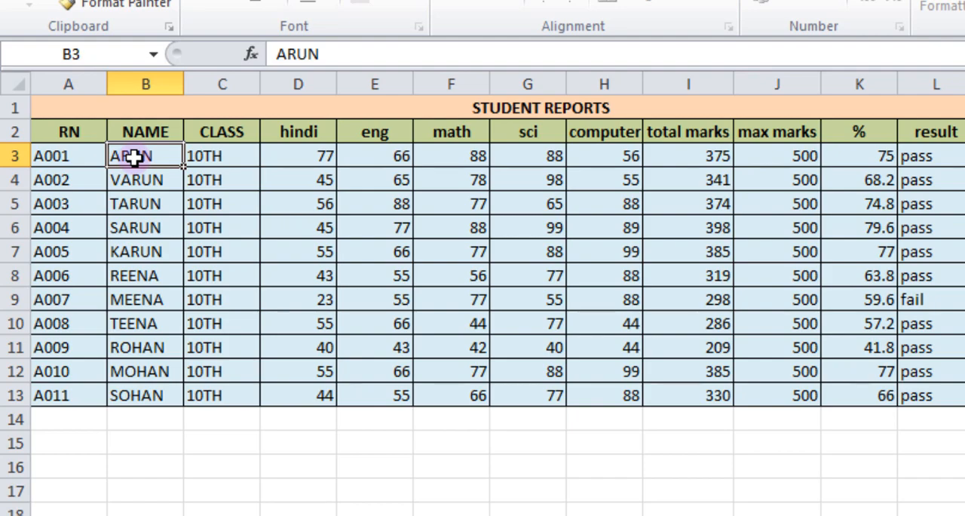
{"action": "double_click", "coordinate": [133, 156]}
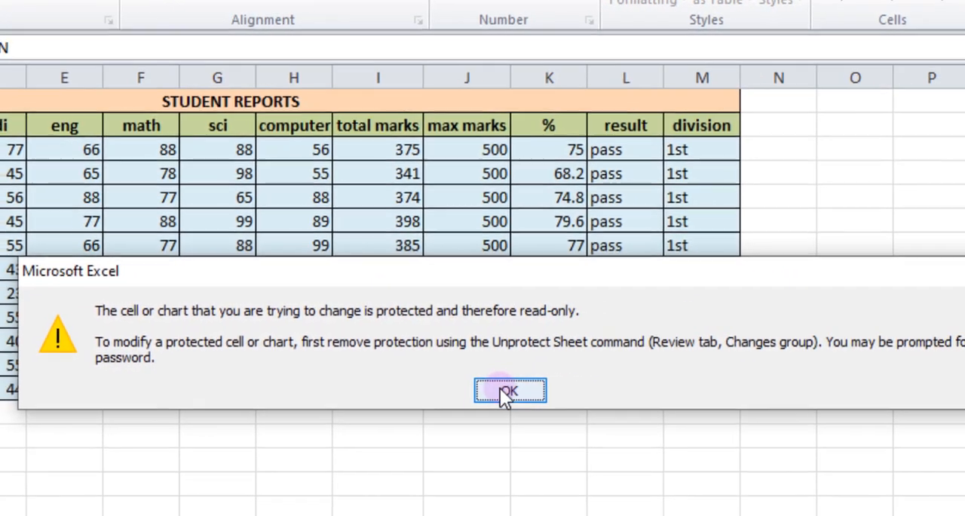
{"action": "left_click", "coordinate": [505, 392]}
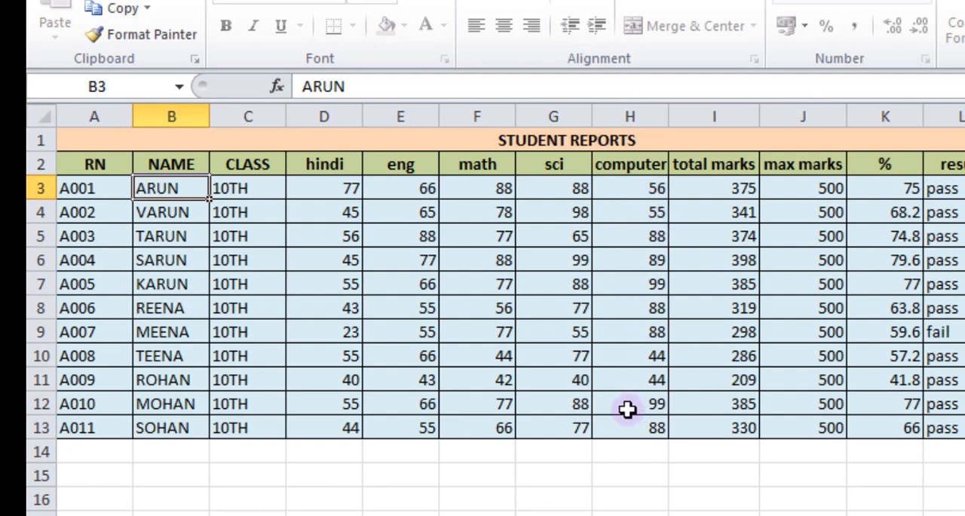
Set the first student's hindi mark in cell D3 to 88
{"action": "left_click", "coordinate": [349, 193]}
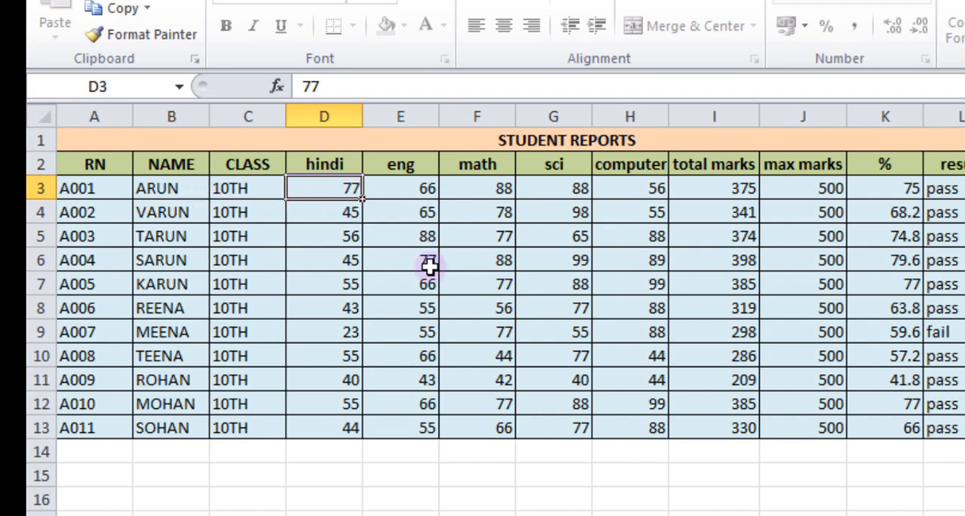
{"action": "type", "text": "88"}
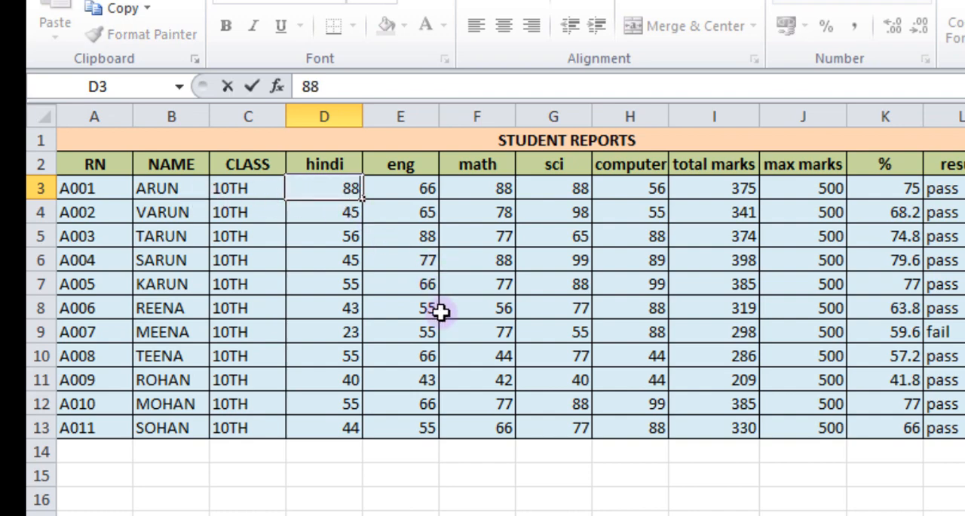
{"action": "left_click", "coordinate": [474, 471]}
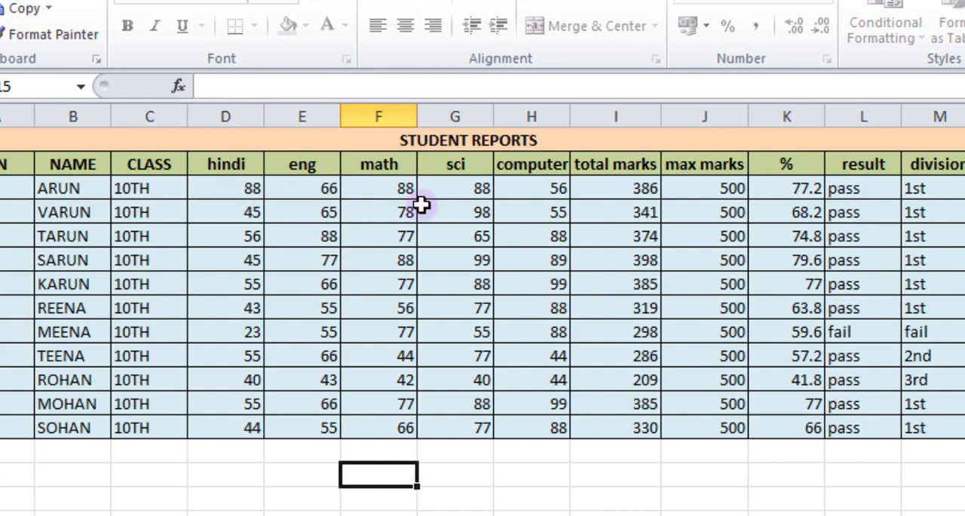
{"action": "left_click_drag", "start_coordinate": [254, 188], "coordinate": [531, 427]}
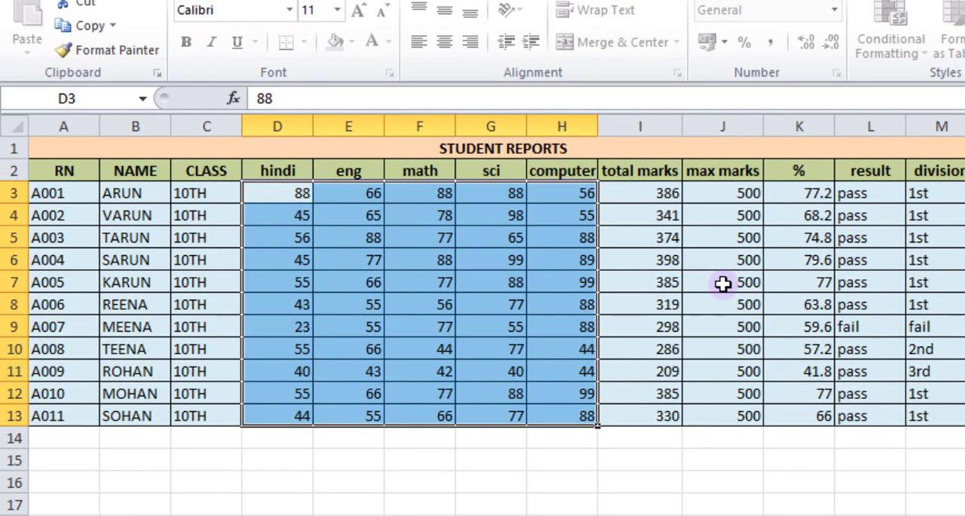
{"action": "left_click", "coordinate": [559, 444]}
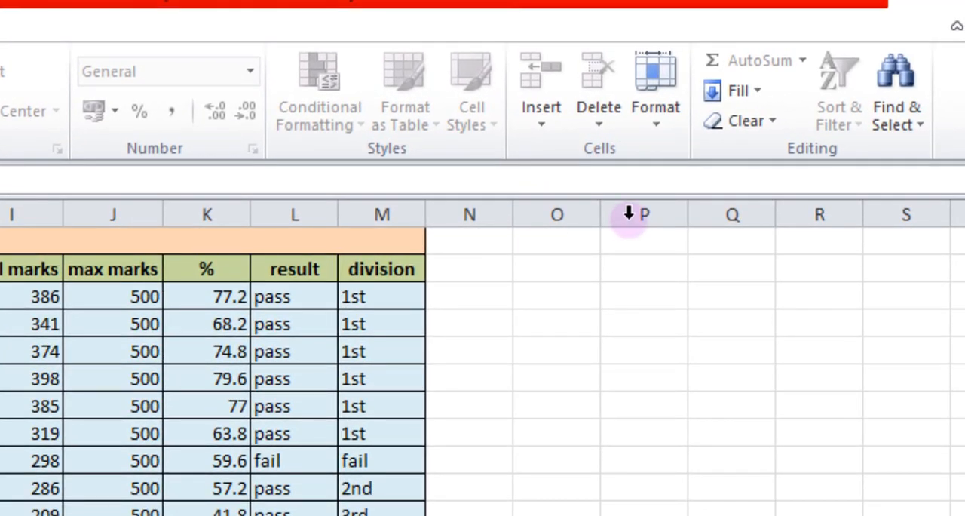
Unprotect the worksheet by entering the sheet password
{"action": "left_click", "coordinate": [656, 120]}
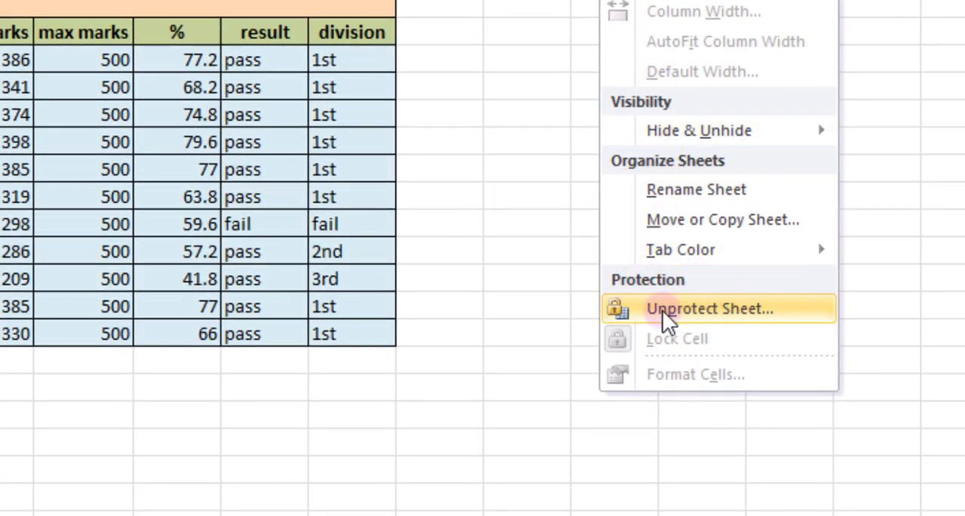
{"action": "left_click", "coordinate": [723, 322]}
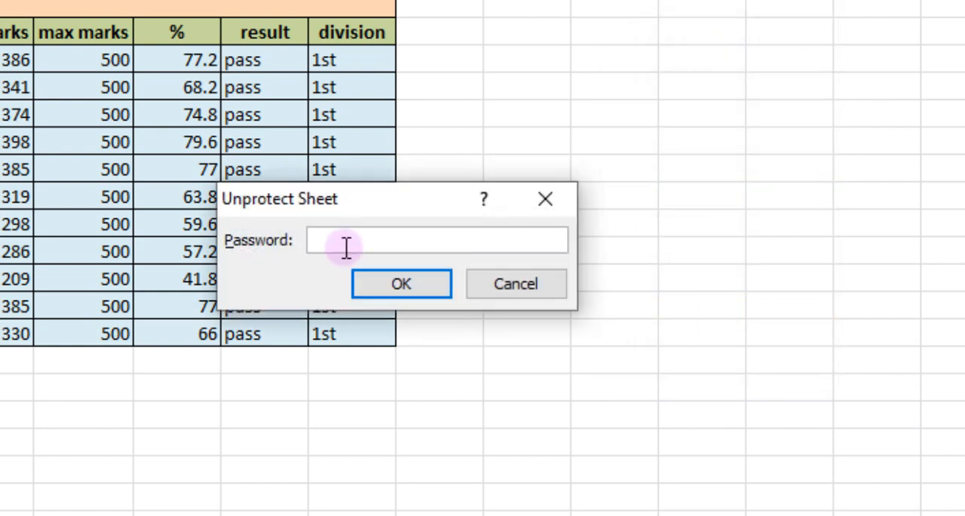
{"action": "type", "text": "123"}
{"action": "left_click", "coordinate": [397, 285]}
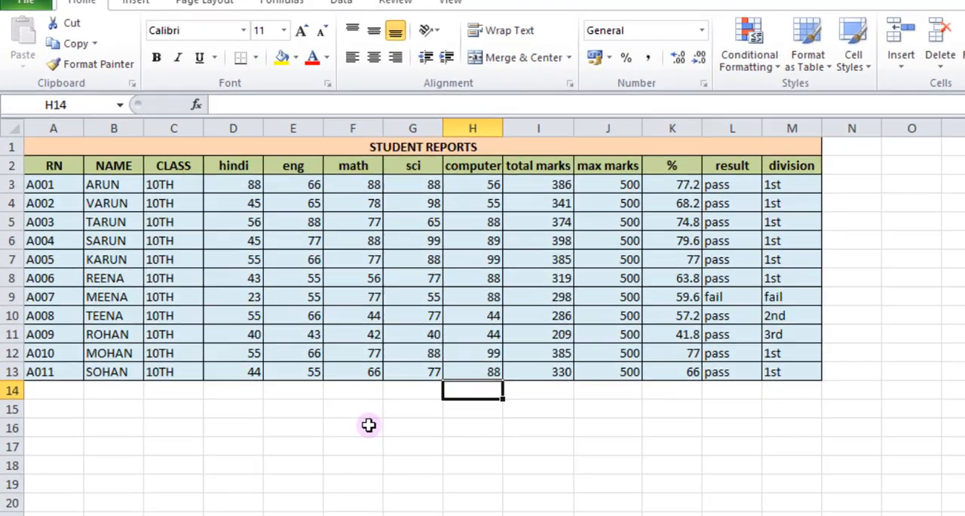
Replace the first student's roll number in cell A3 with a test roll number, and undo that change
{"action": "left_click", "coordinate": [279, 348]}
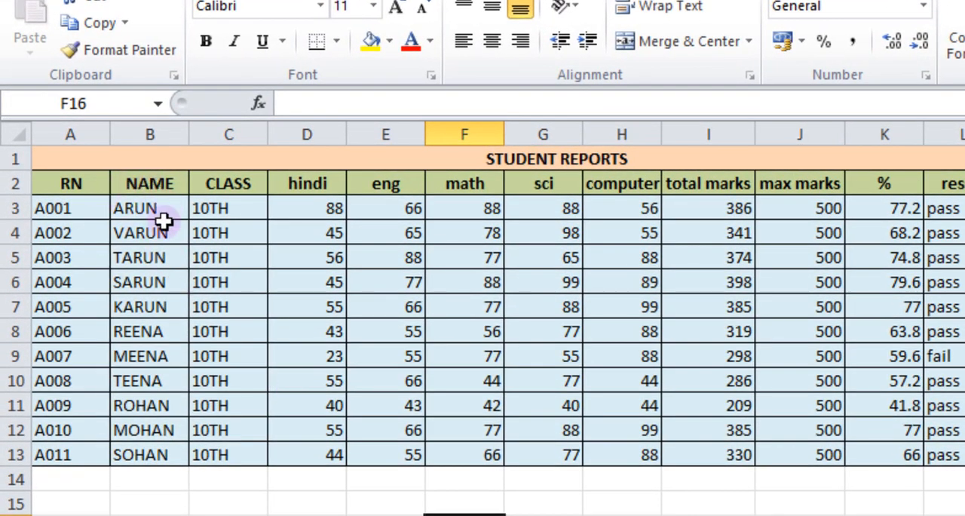
{"action": "left_click", "coordinate": [76, 211]}
{"action": "type", "text": "a0098"}
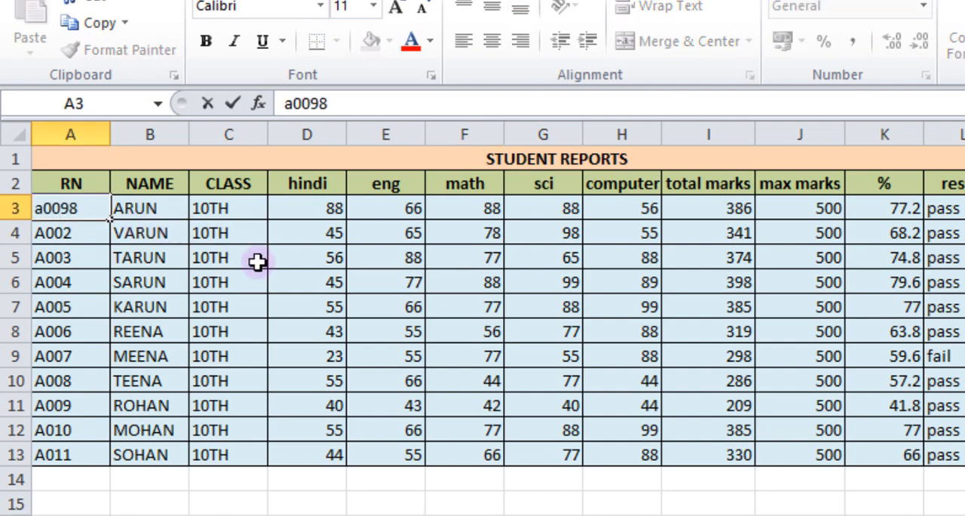
{"action": "left_click", "coordinate": [211, 514]}
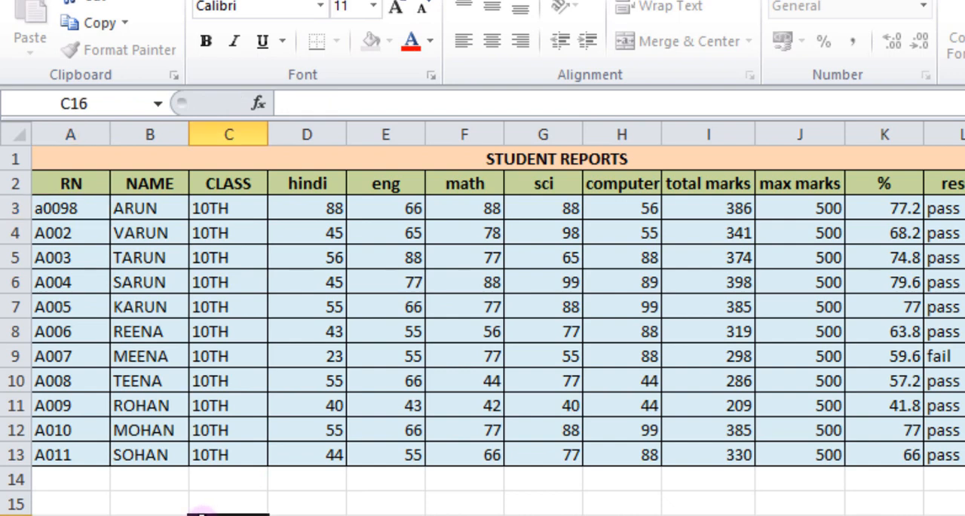
{"action": "left_click", "coordinate": [69, 205]}
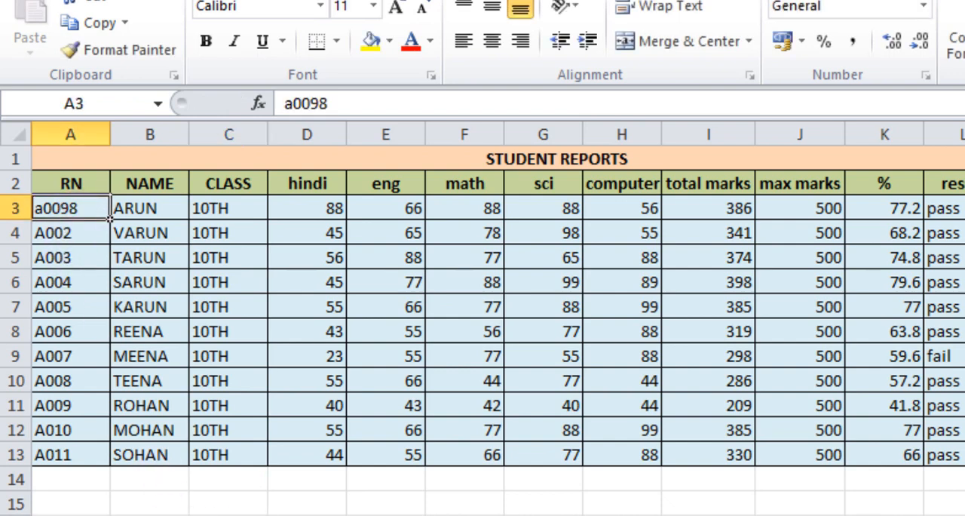
{"action": "key", "text": "ctrl+z"}
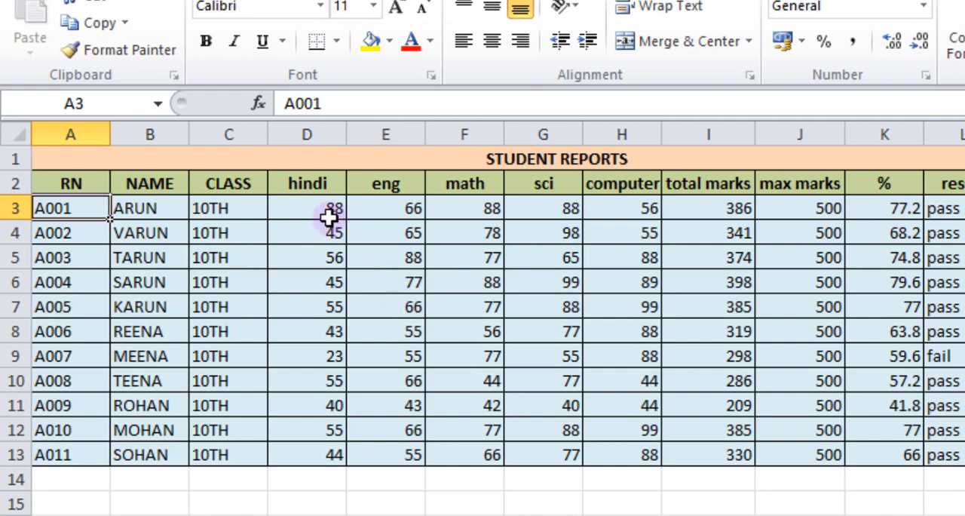
Set the first student's hindi mark in cell D3 to 55
{"action": "left_click_drag", "start_coordinate": [324, 216], "coordinate": [616, 442]}
{"action": "left_click", "coordinate": [558, 515]}
{"action": "left_click", "coordinate": [319, 208]}
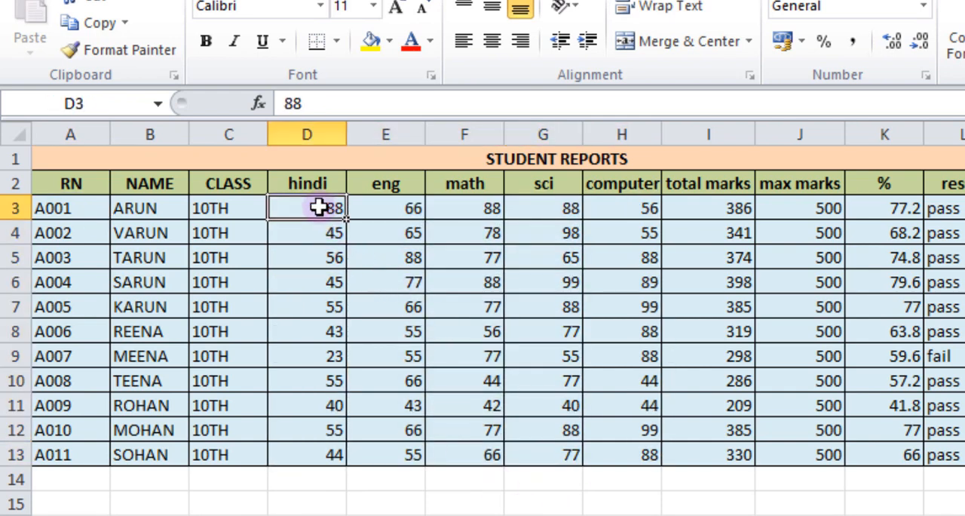
{"action": "type", "text": "55"}
{"action": "left_click", "coordinate": [362, 515]}
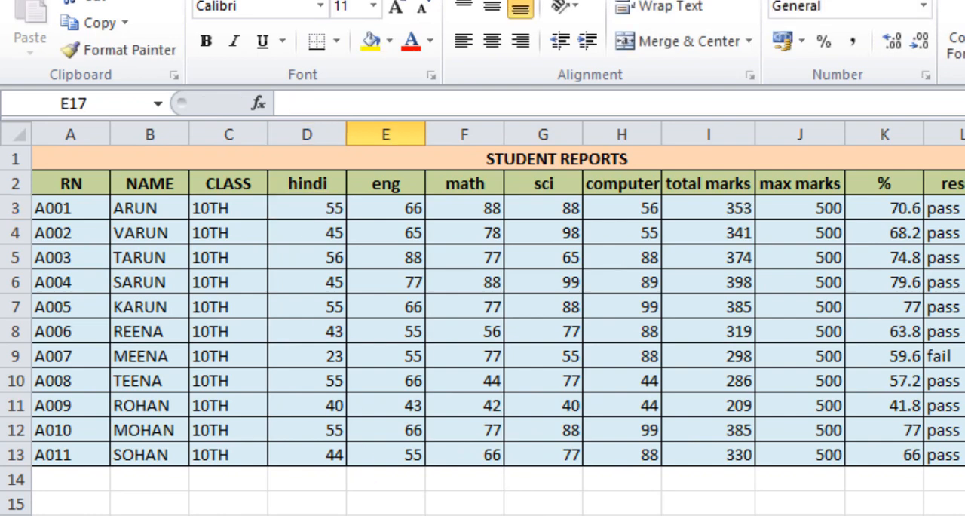